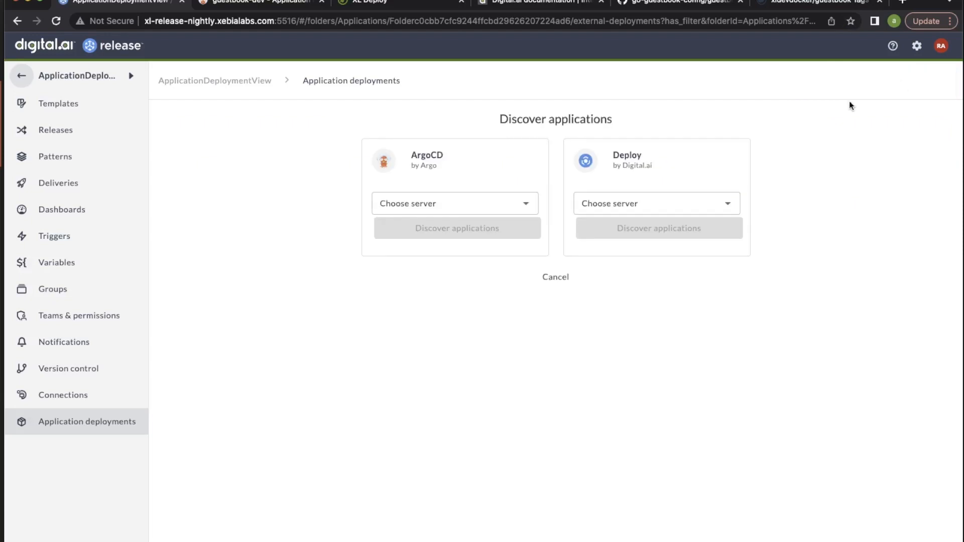
Choose the Argocd-ap-1 server for ArgoCD and start discovering its applications
left_click(525, 204)
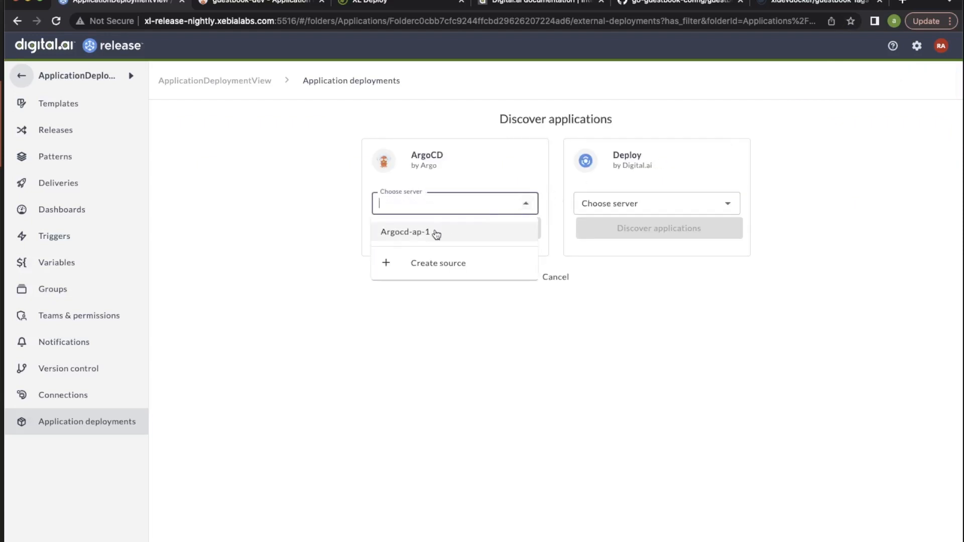
left_click(416, 235)
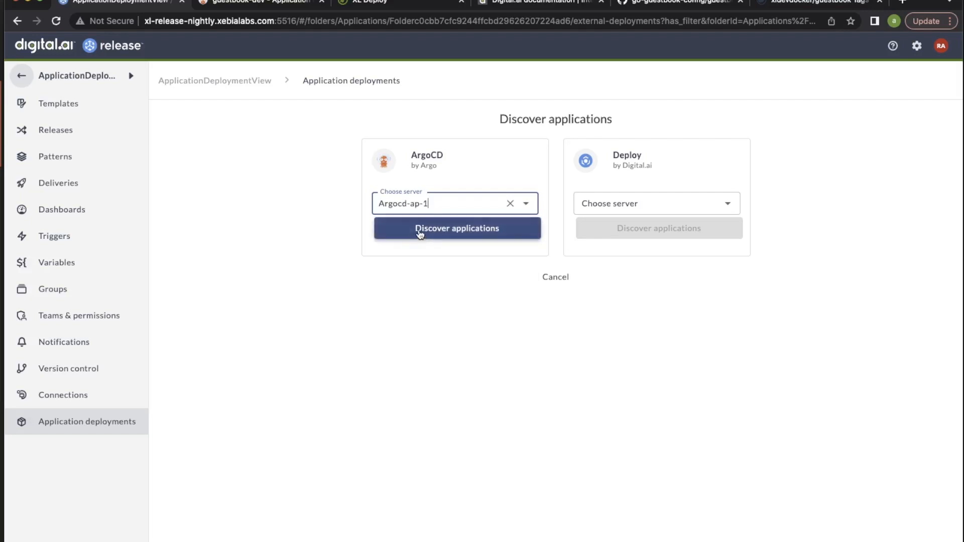
left_click(420, 231)
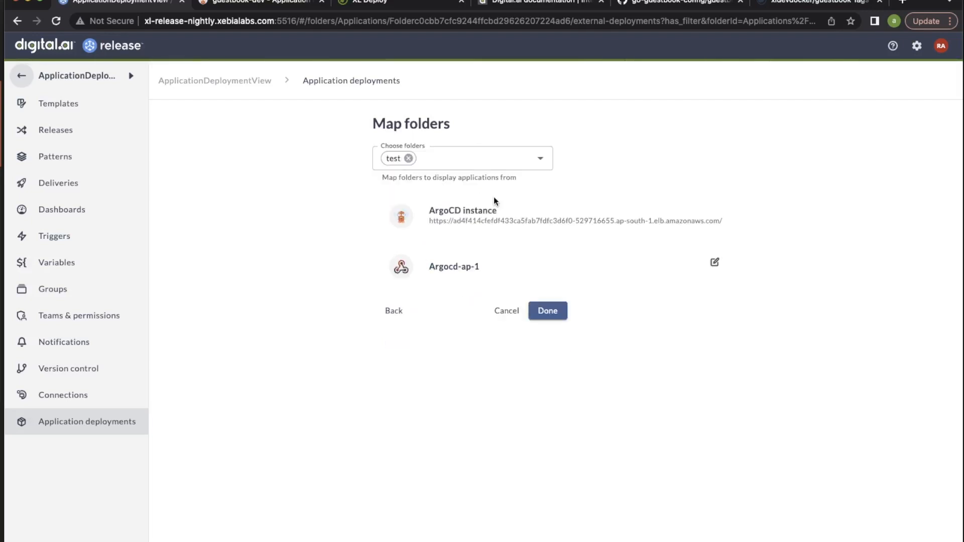
Add the default and test folders to the ArgoCD folder mapping and complete the setup
left_click(476, 156)
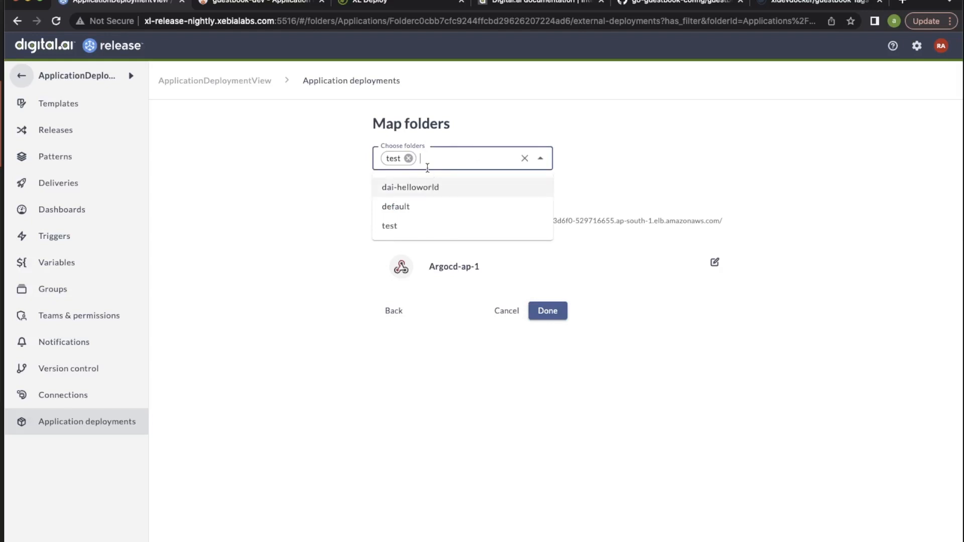
left_click(428, 207)
left_click(486, 158)
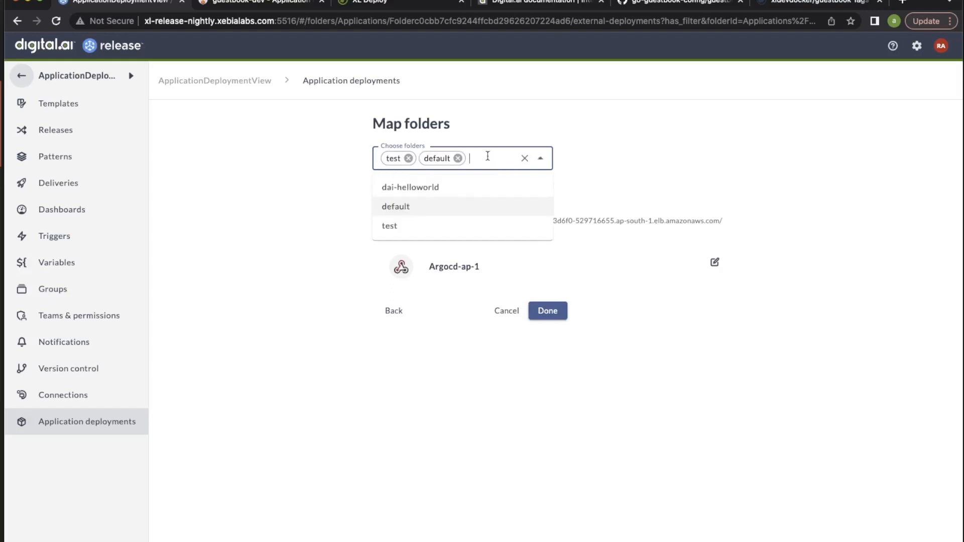
left_click(426, 227)
left_click(294, 266)
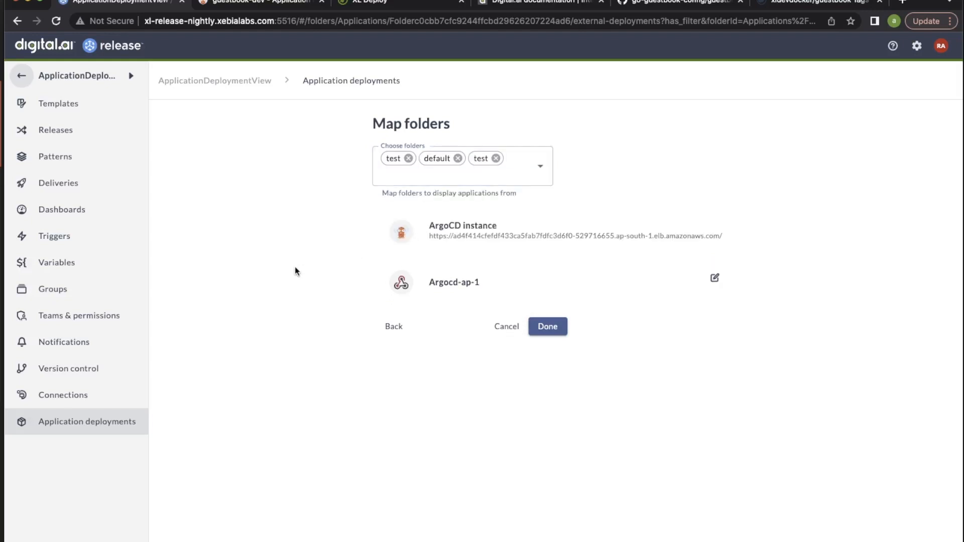
left_click(548, 331)
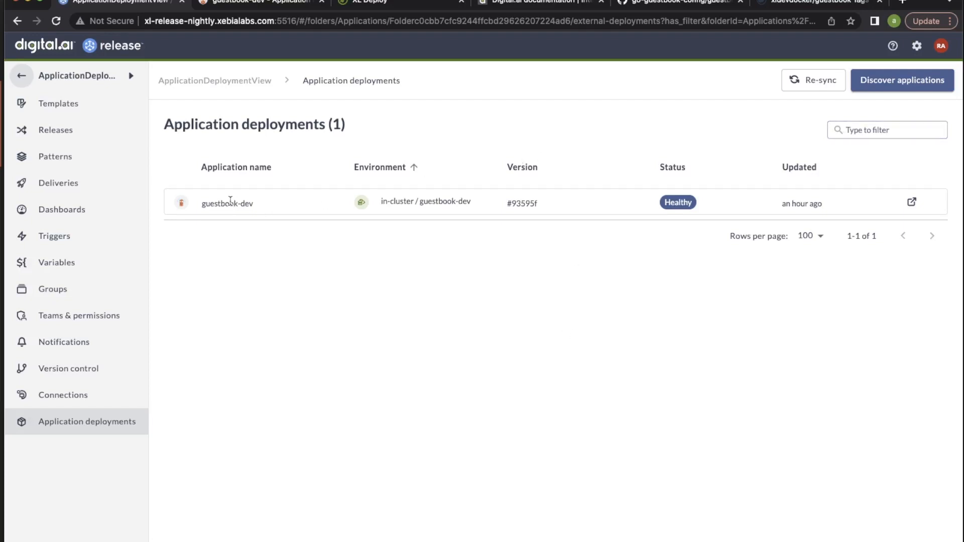
Start another application discovery, this time from the Deploy-Nightly server of Digital.ai Deploy
left_click(882, 129)
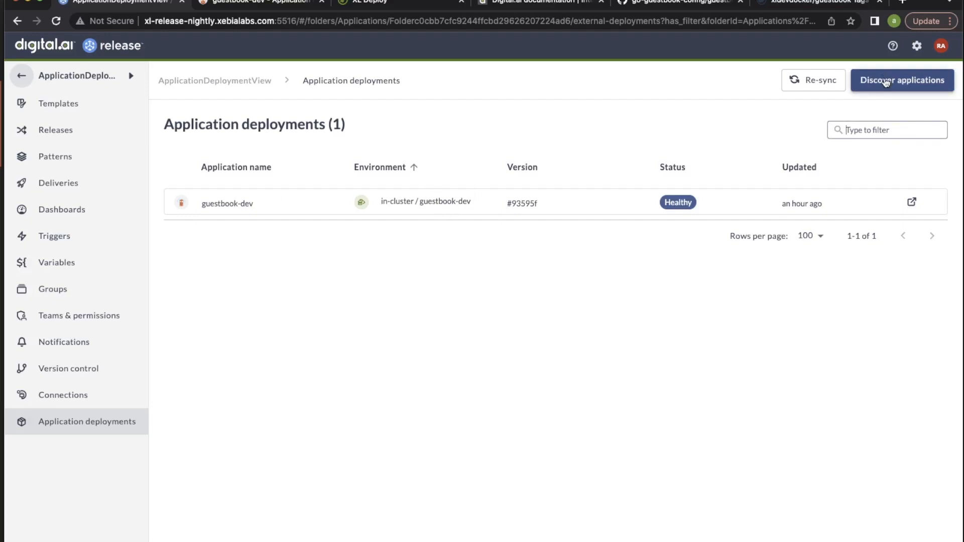
left_click(886, 84)
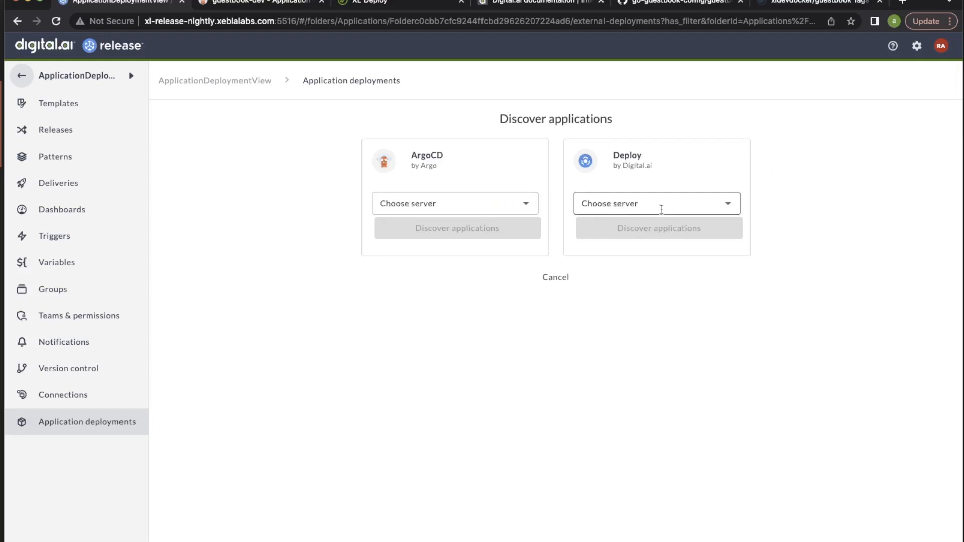
left_click(661, 205)
left_click(638, 229)
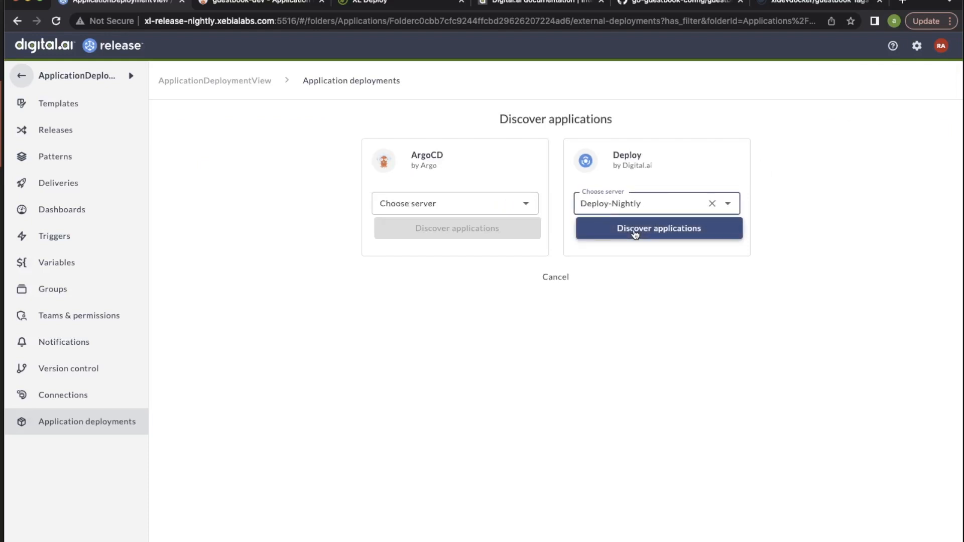
left_click(634, 229)
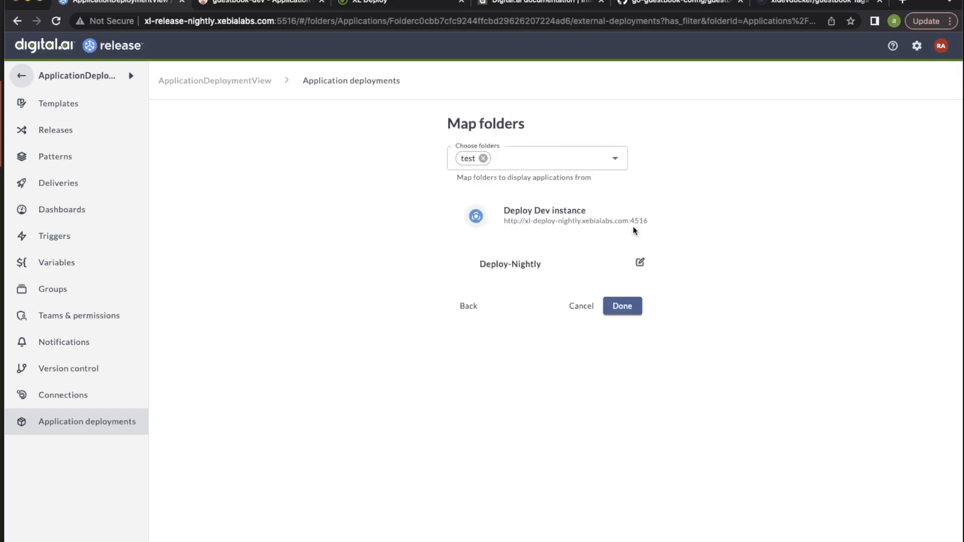
Map the Deploy folders Applications/Semver, Applications and Applications/ToDeploy and complete the discovery setup
left_click(577, 160)
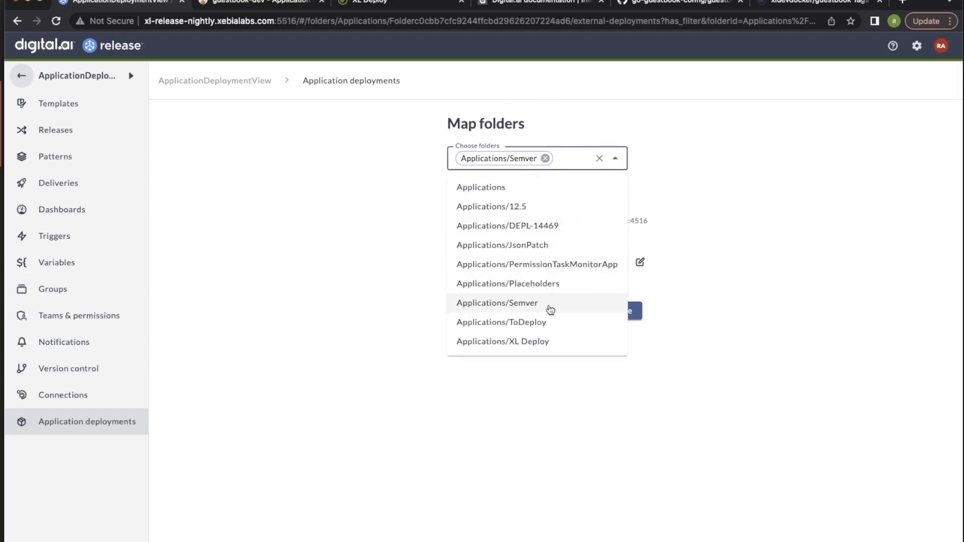
left_click(524, 186)
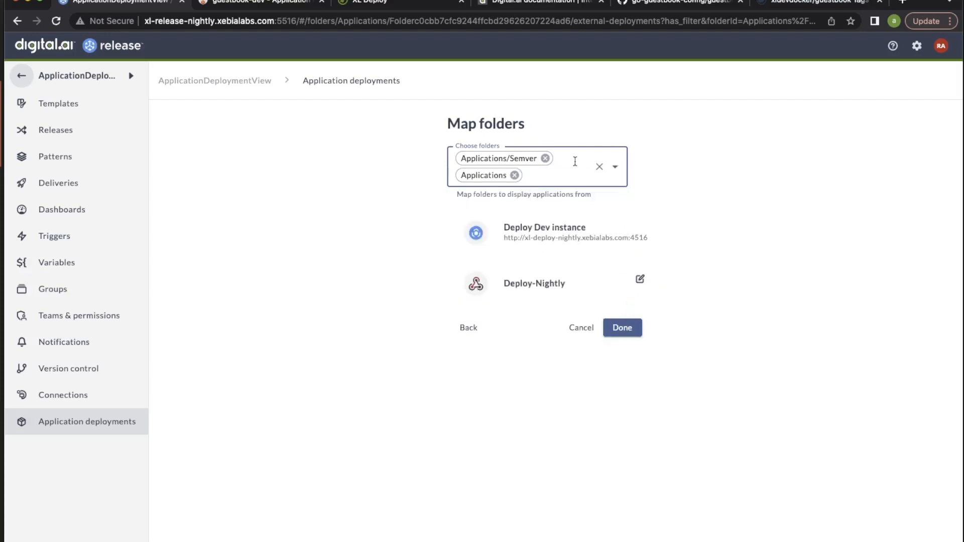
left_click(550, 179)
left_click(507, 338)
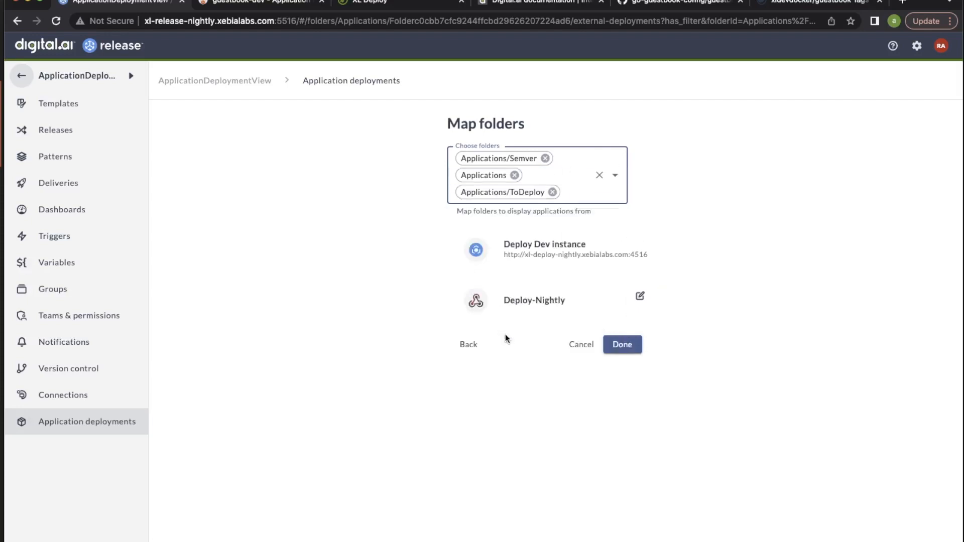
left_click(626, 344)
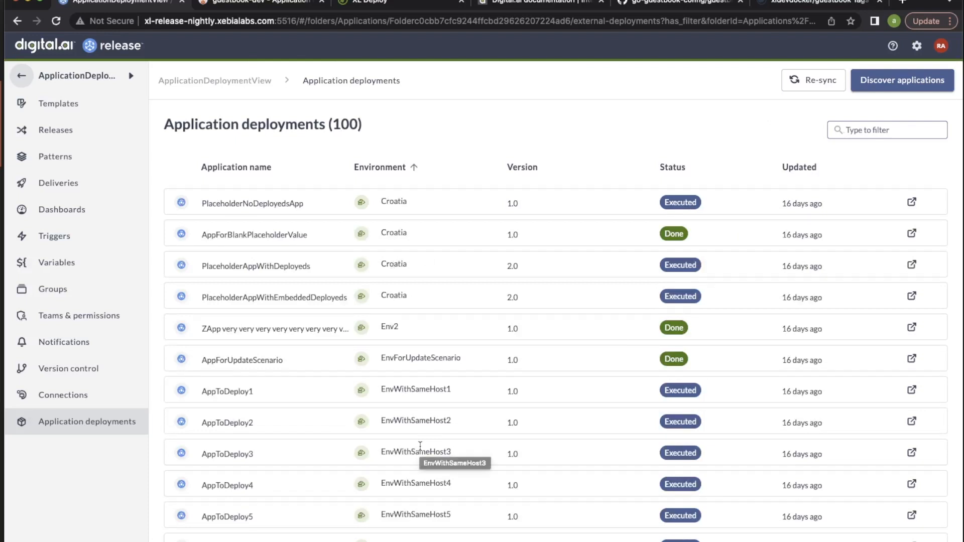
Look through the application deployments list, examining the application name, environment, version, status and updated columns
scroll(420, 445, "down", 20)
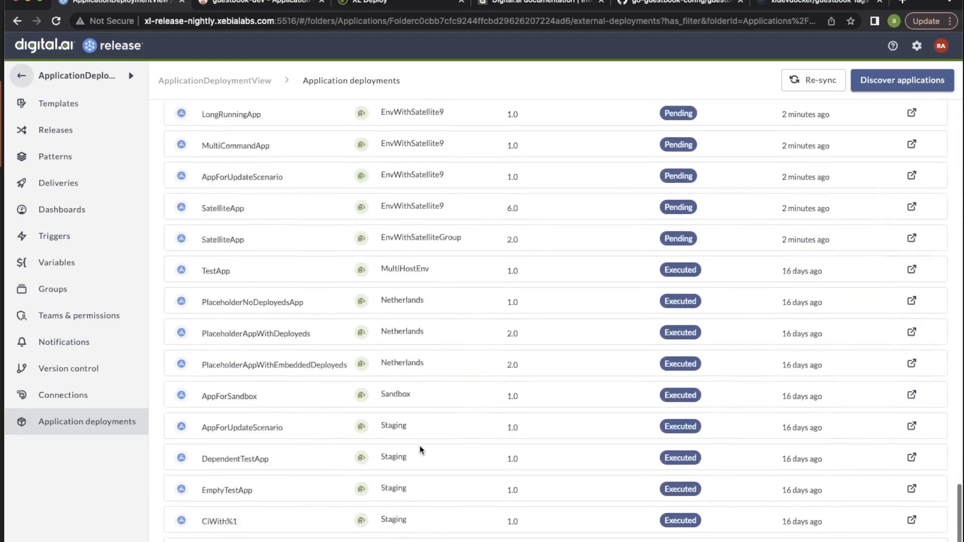
scroll(420, 448, "up", 10)
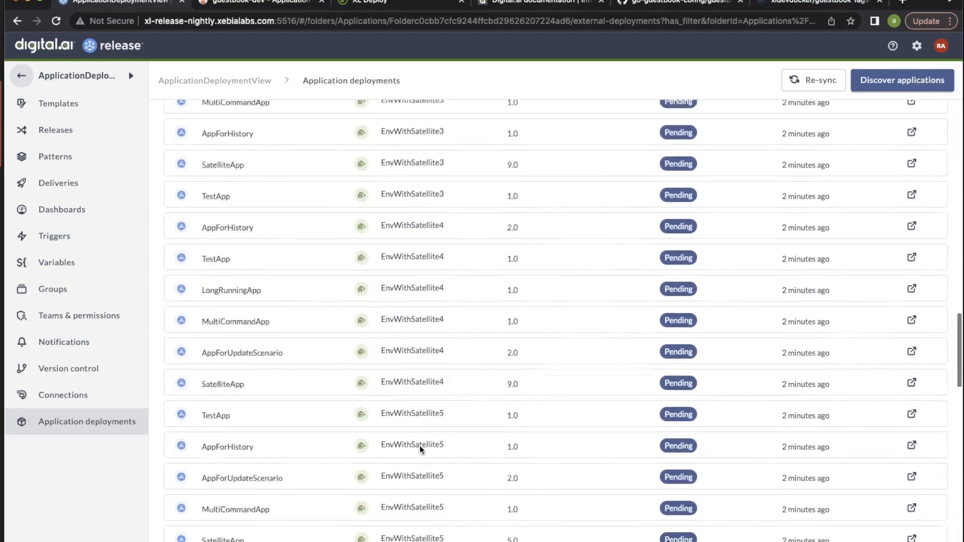
scroll(420, 445, "up", 10)
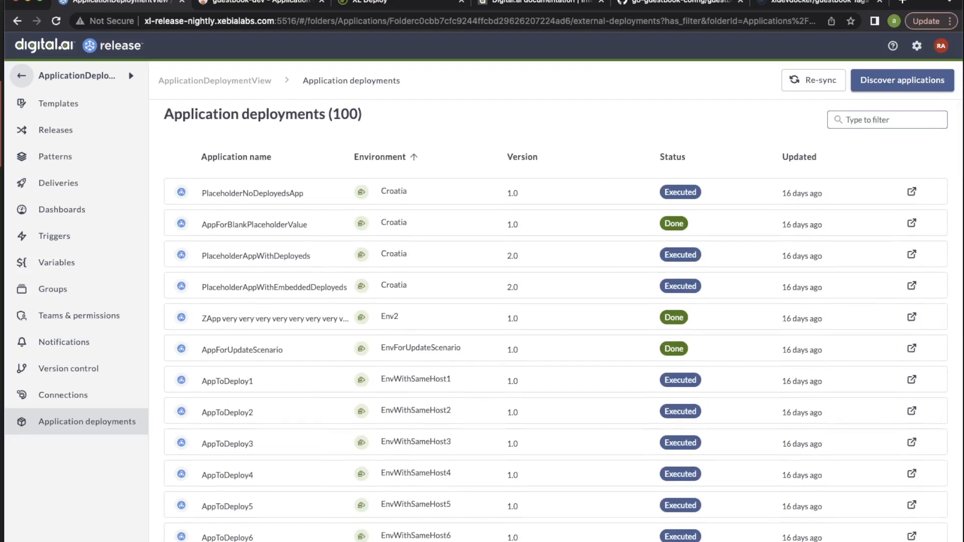
left_click(233, 165)
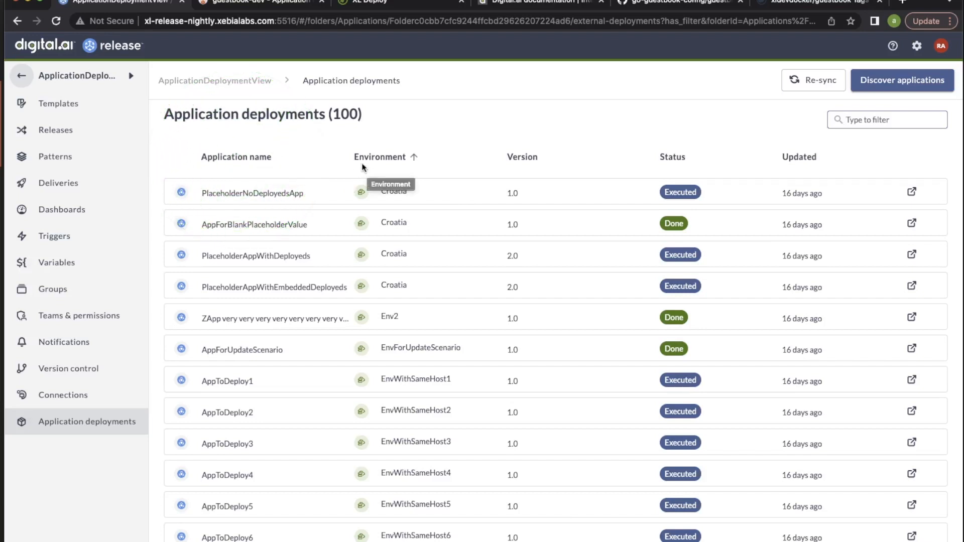
left_click(381, 160)
left_click(523, 161)
left_click(663, 157)
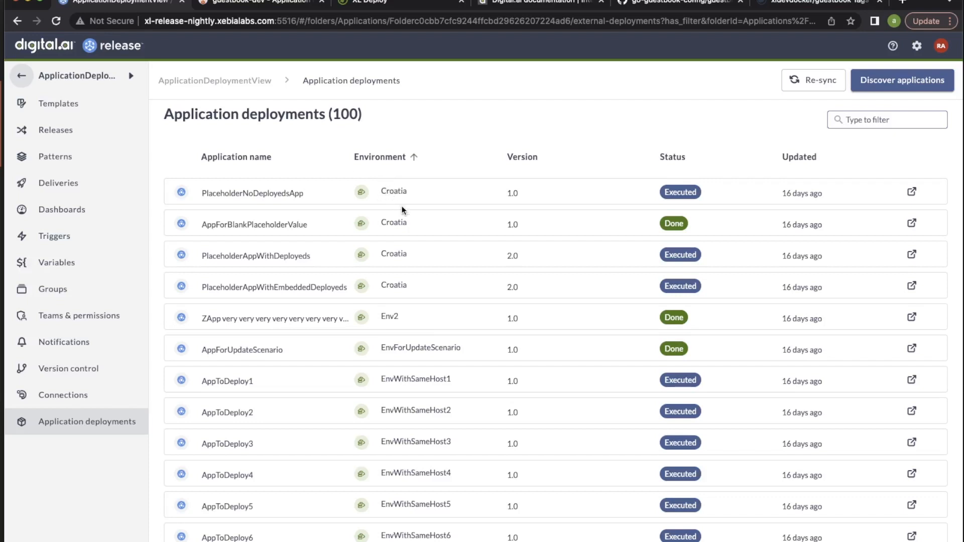
double_click(509, 194)
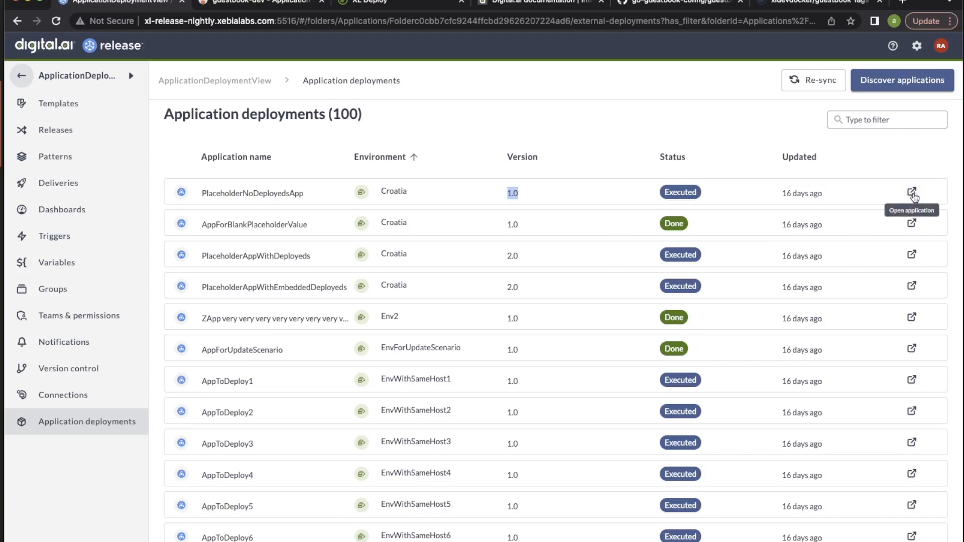
Filter the application deployments by guestbook and inspect the version of the guestbook-dev application
left_click(859, 122)
type("gue")
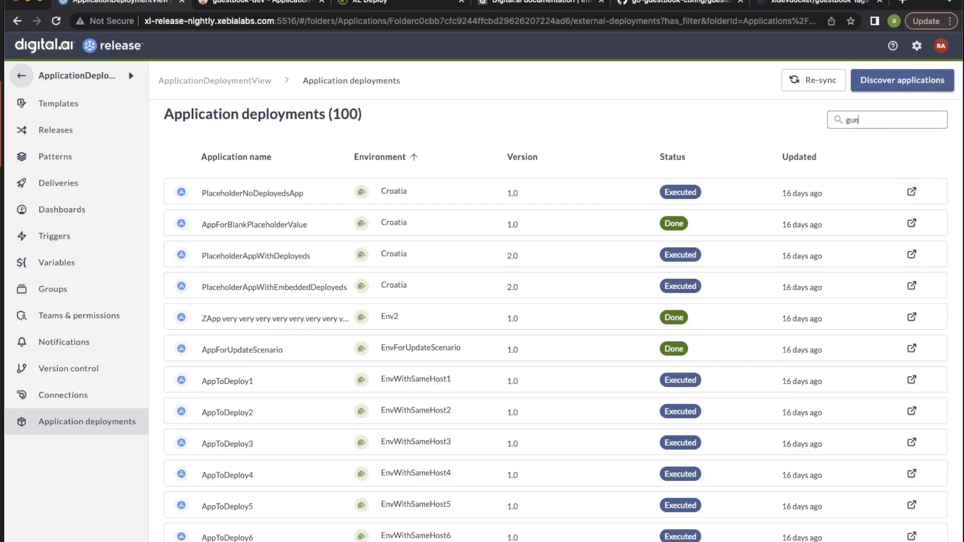
type("stbook")
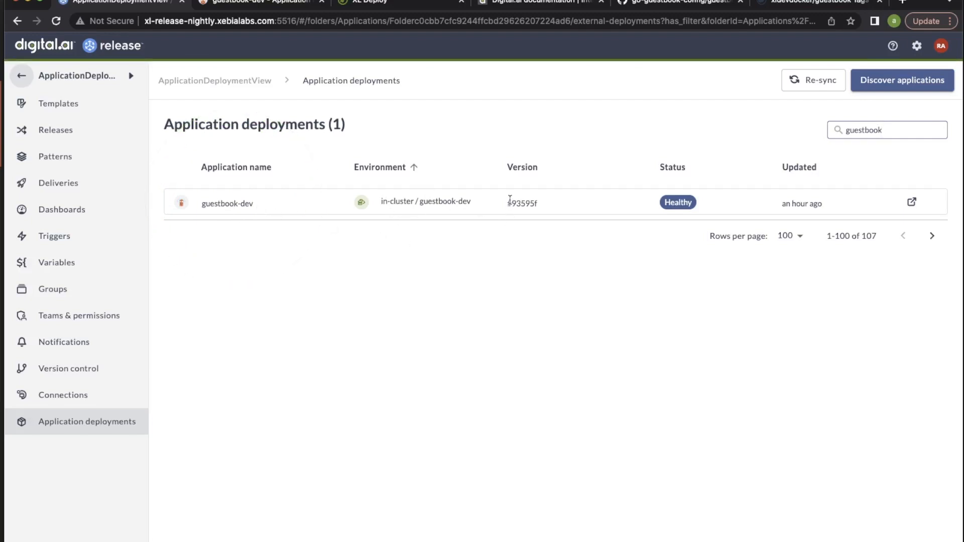
left_click_drag(506, 202, 537, 203)
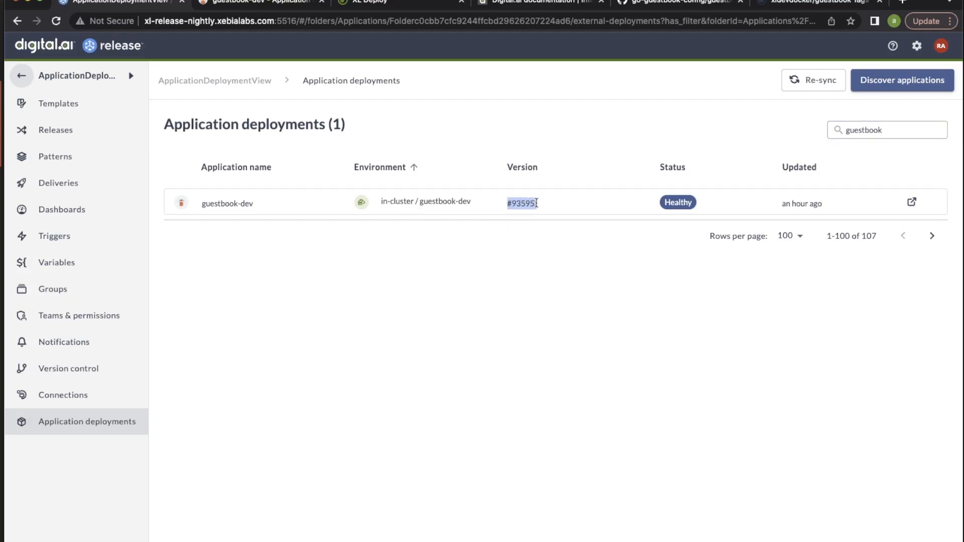
left_click(511, 284)
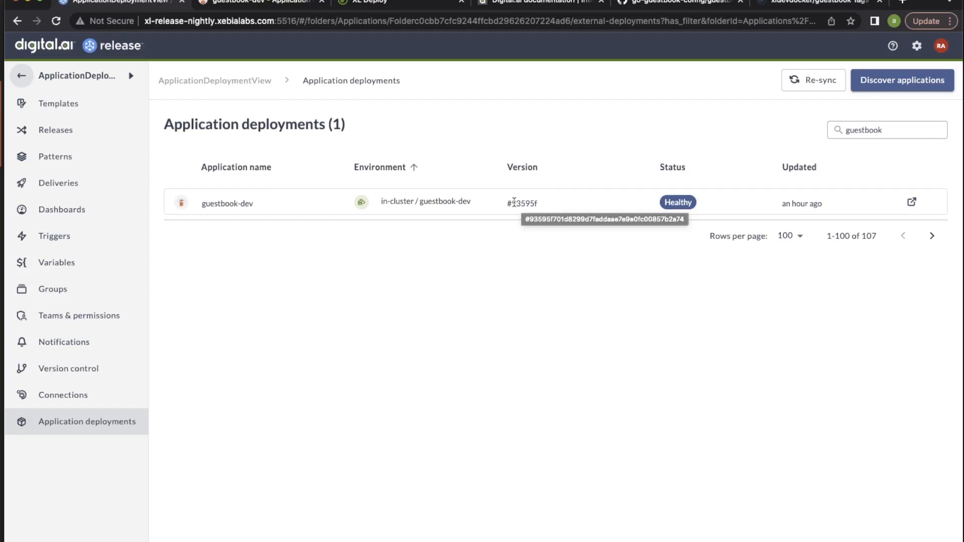
Open guestbook-dev in ArgoCD, compare its synced revision with the Release deployments list, and review the sync status details
left_click(911, 202)
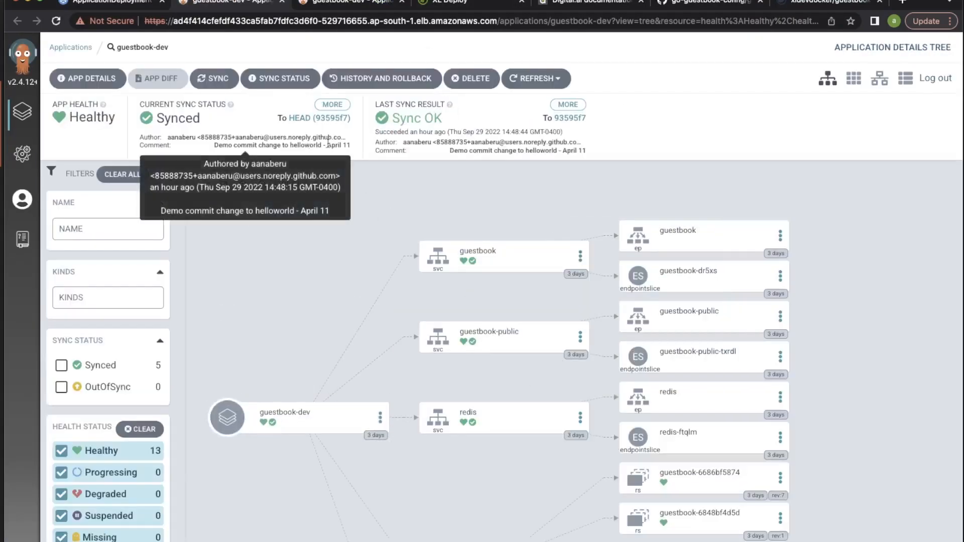
left_click(340, 121)
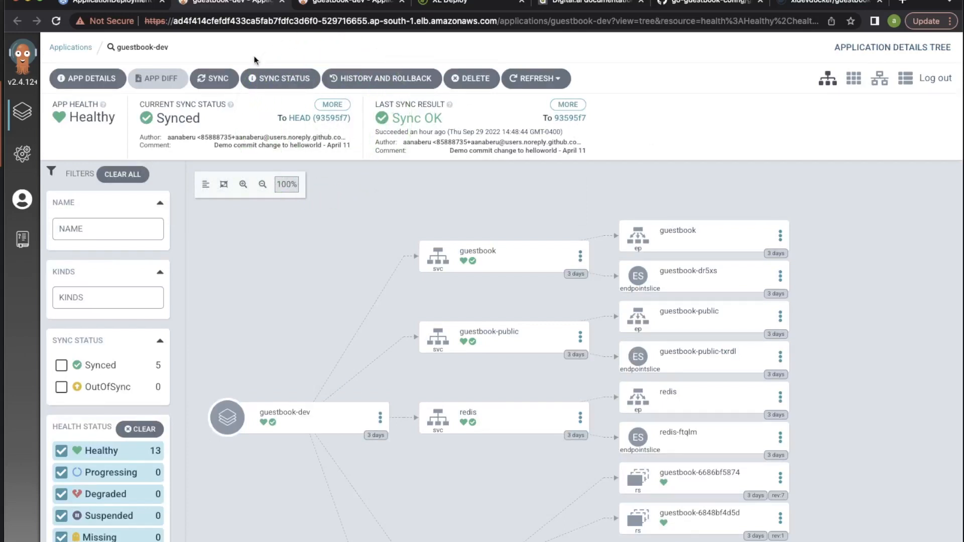
left_click(131, 4)
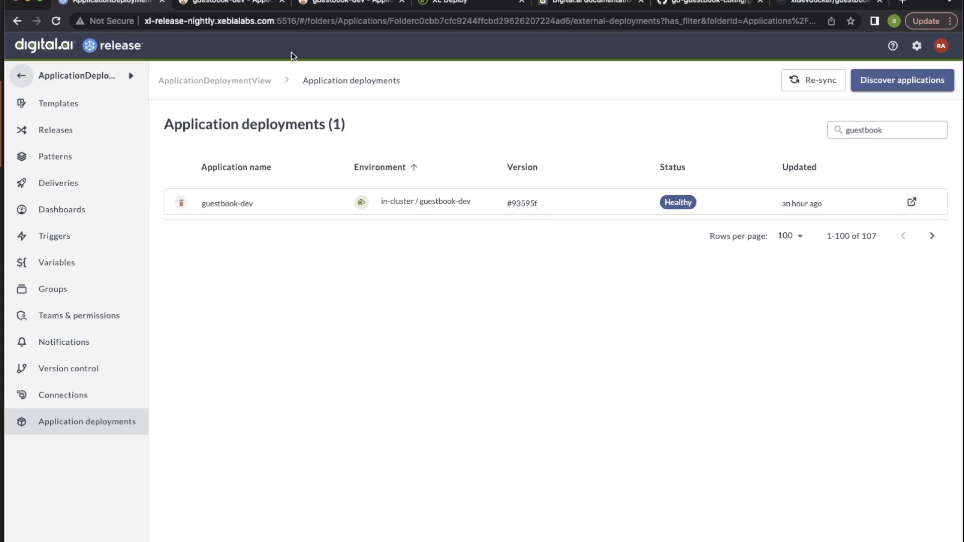
left_click(240, 7)
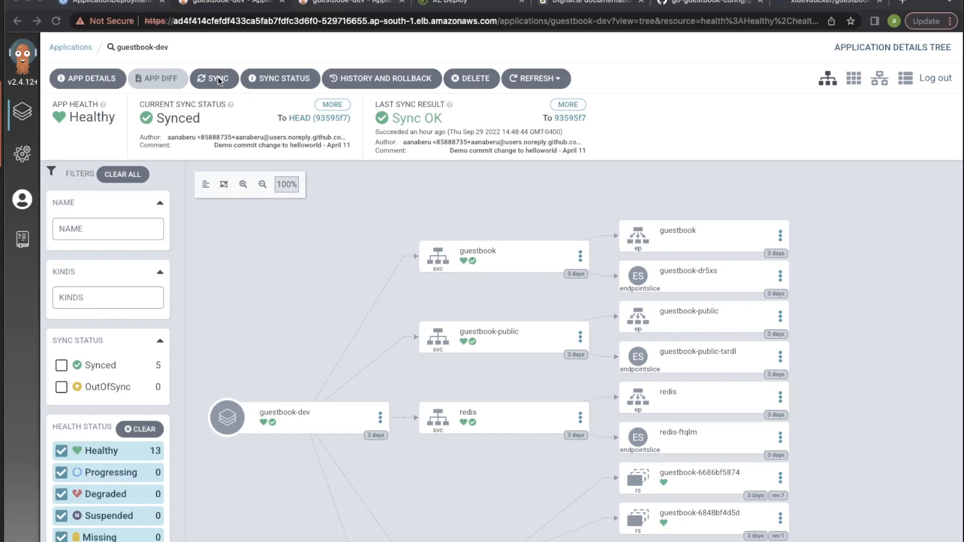
left_click(274, 80)
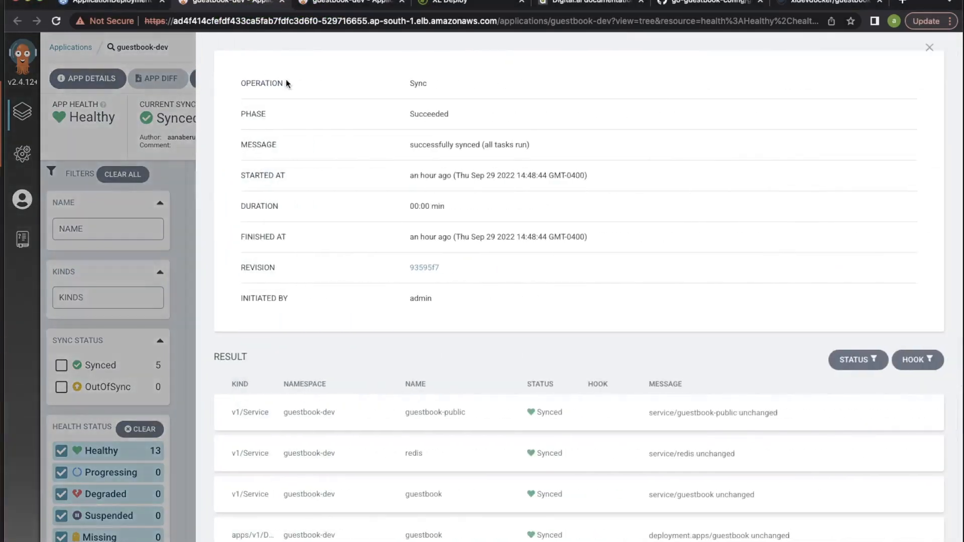
left_click(929, 48)
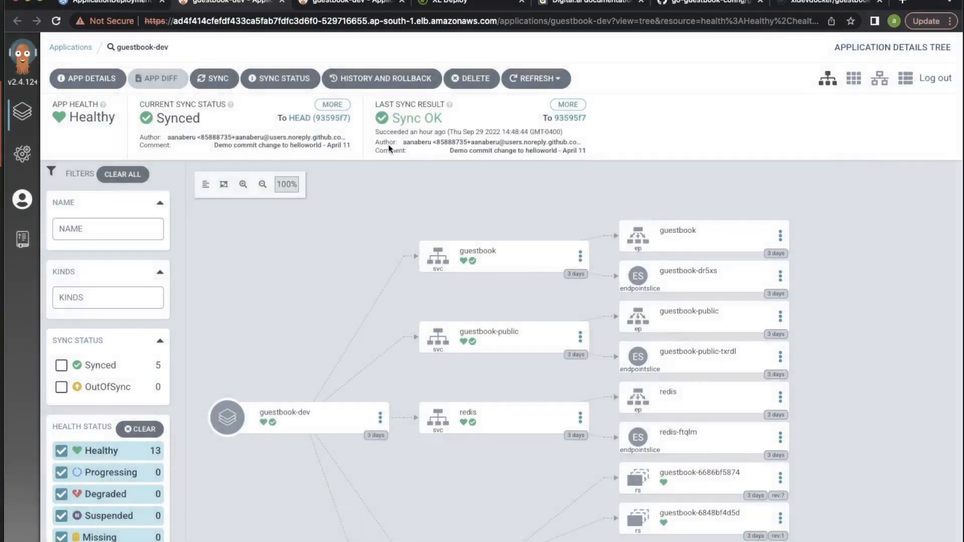
Synchronize all resources of guestbook-dev to the HEAD revision and check the resulting resource tree
left_click(211, 80)
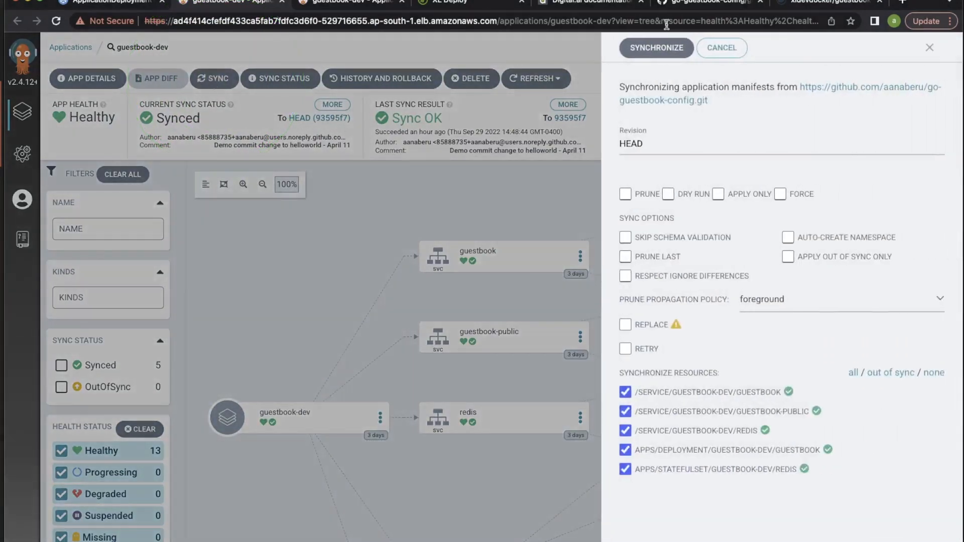
left_click(662, 50)
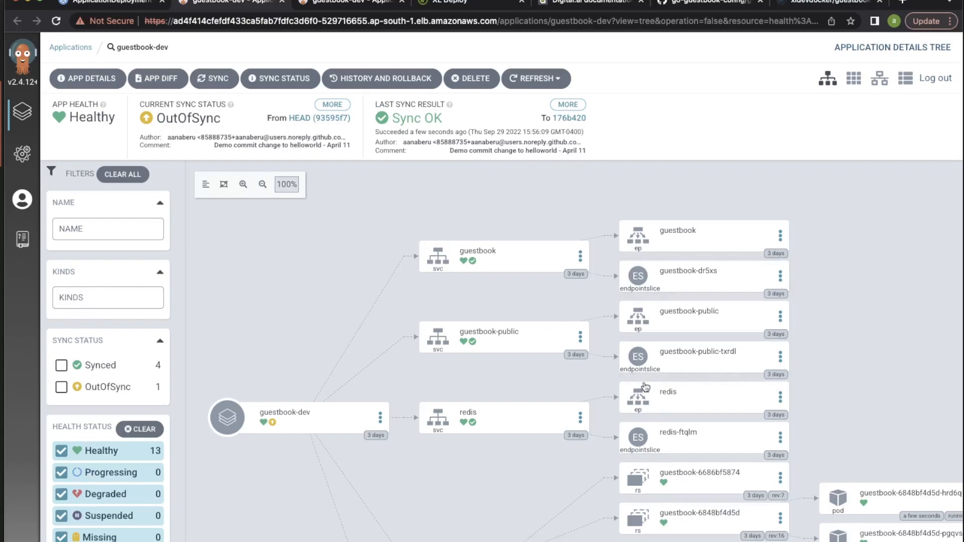
scroll(535, 411, "down", 5)
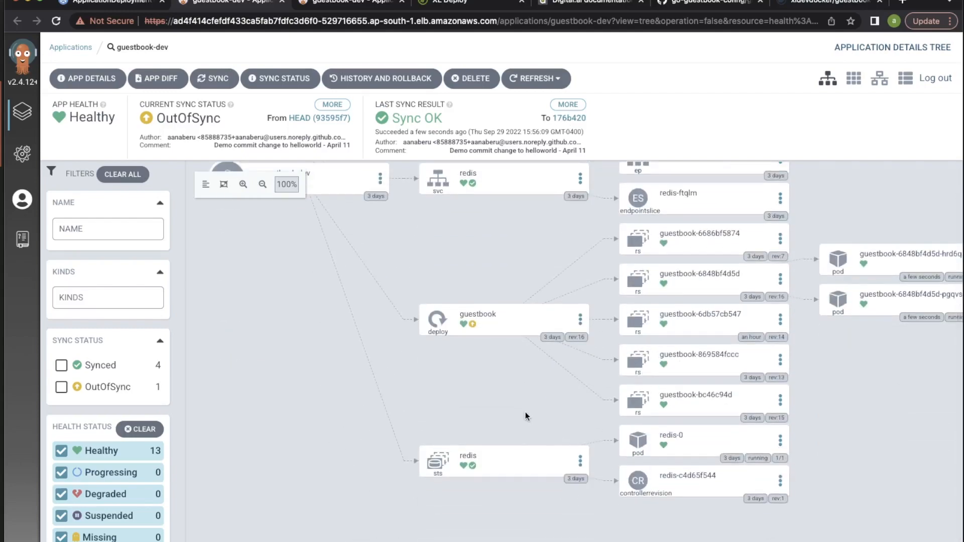
scroll(525, 412, "up", 5)
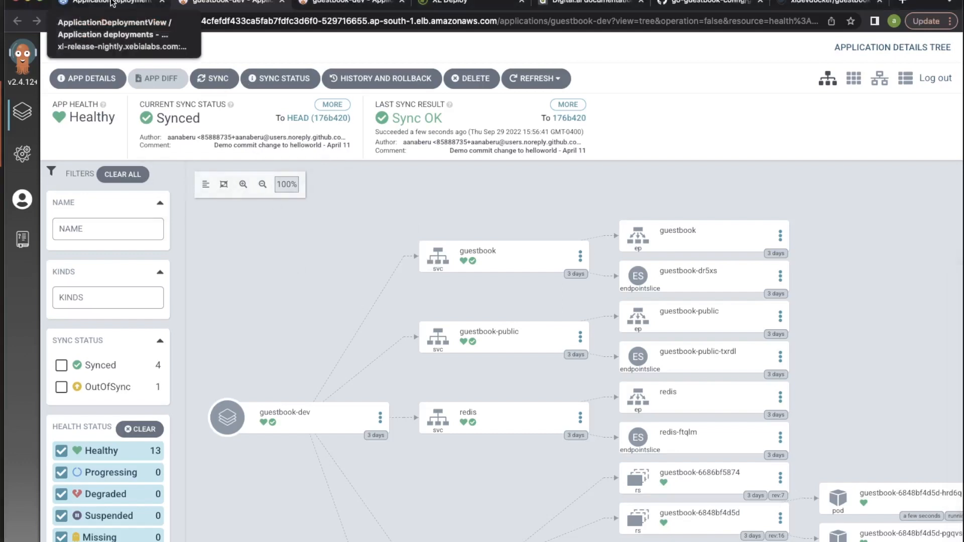
Switch back to Digital.ai Release and re-sync the application deployments to refresh the guestbook-dev entry
left_click(112, 3)
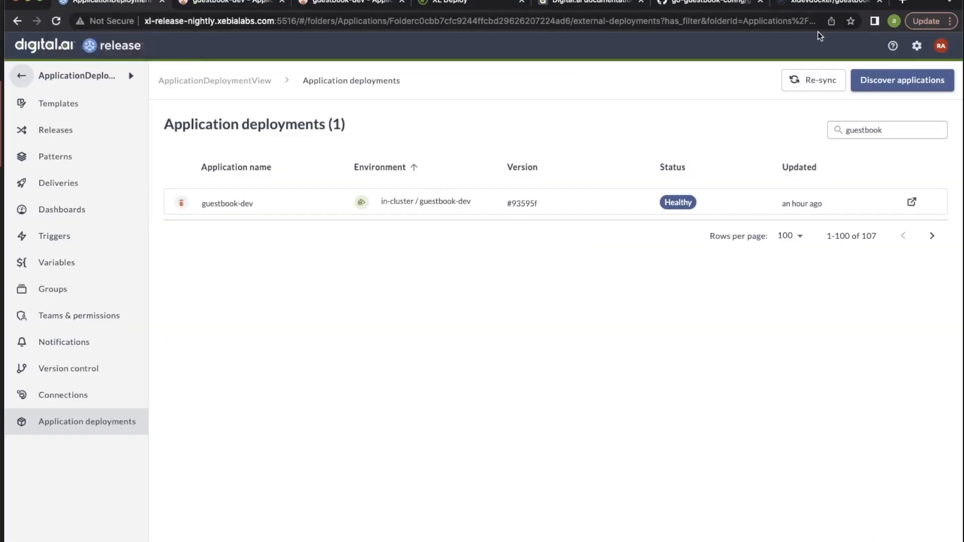
left_click(818, 81)
Clear the guestbook filter and look through the full application deployments list, examining environments, versions, statuses and update times
double_click(882, 130)
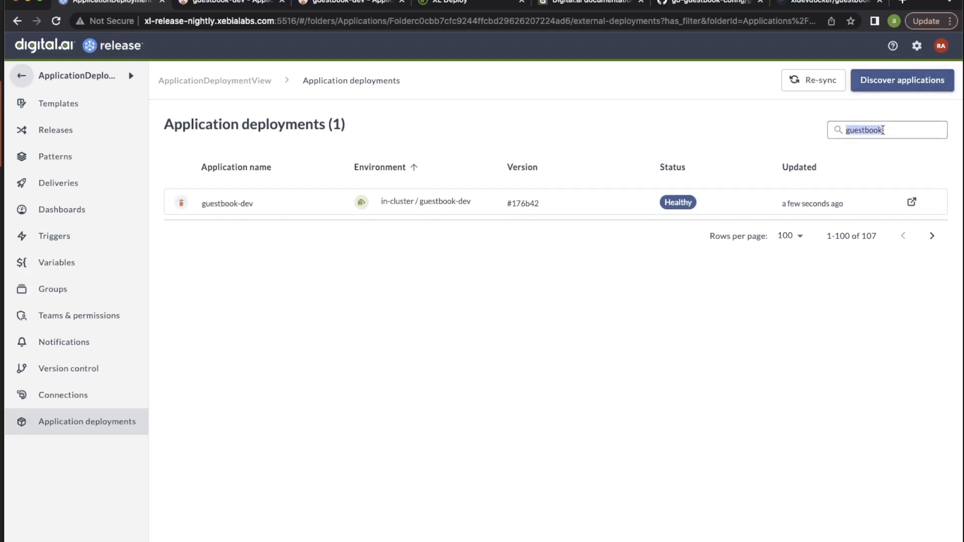
key("BackSpace")
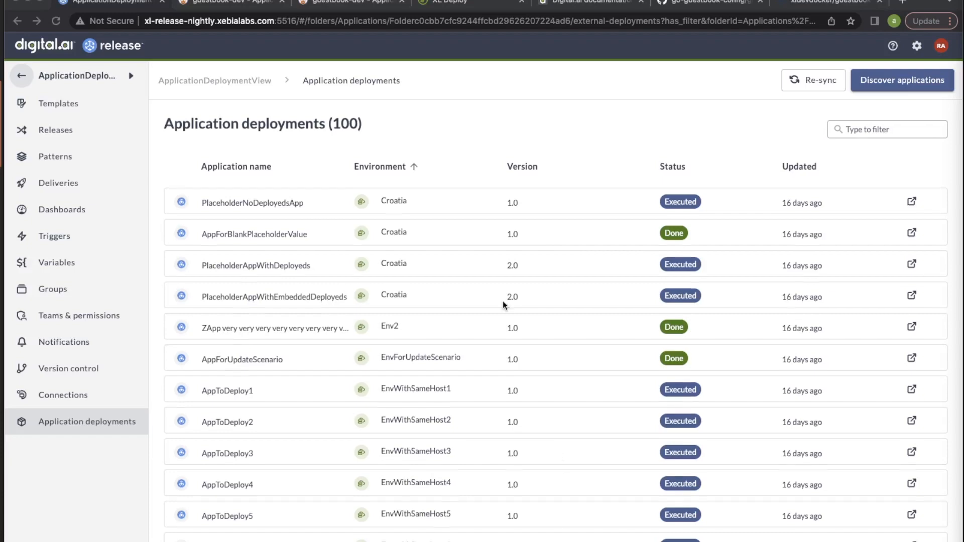
scroll(503, 301, "down", 5)
scroll(503, 301, "down", 8)
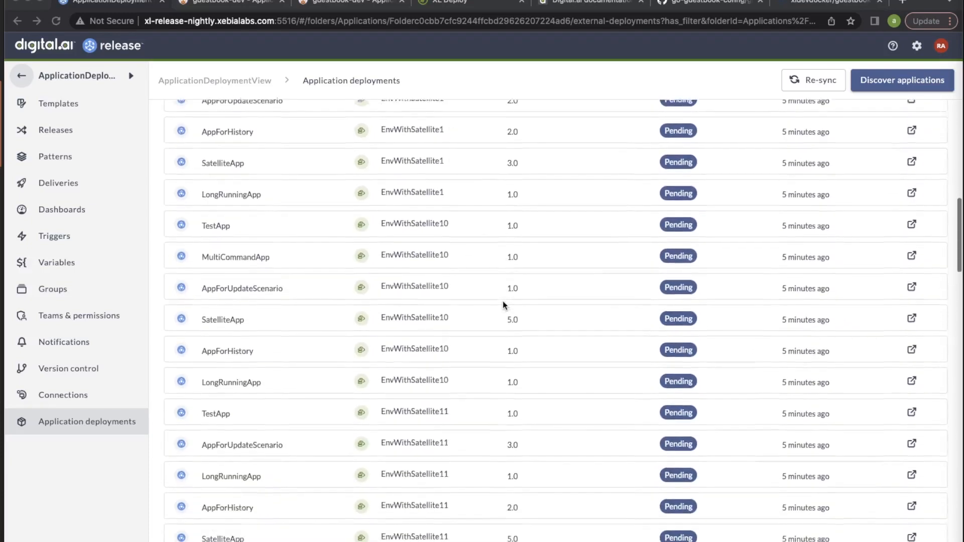
scroll(503, 304, "up", 10)
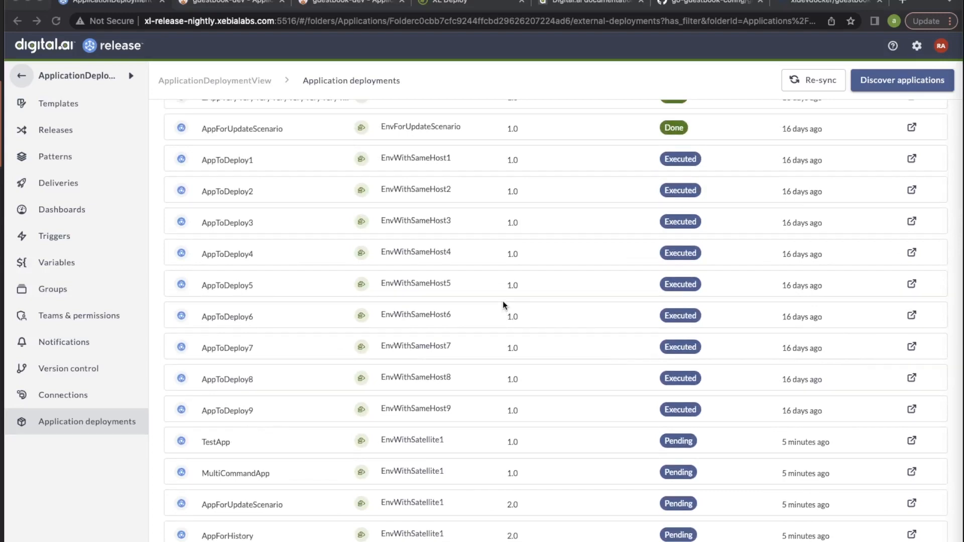
scroll(504, 305, "up", 5)
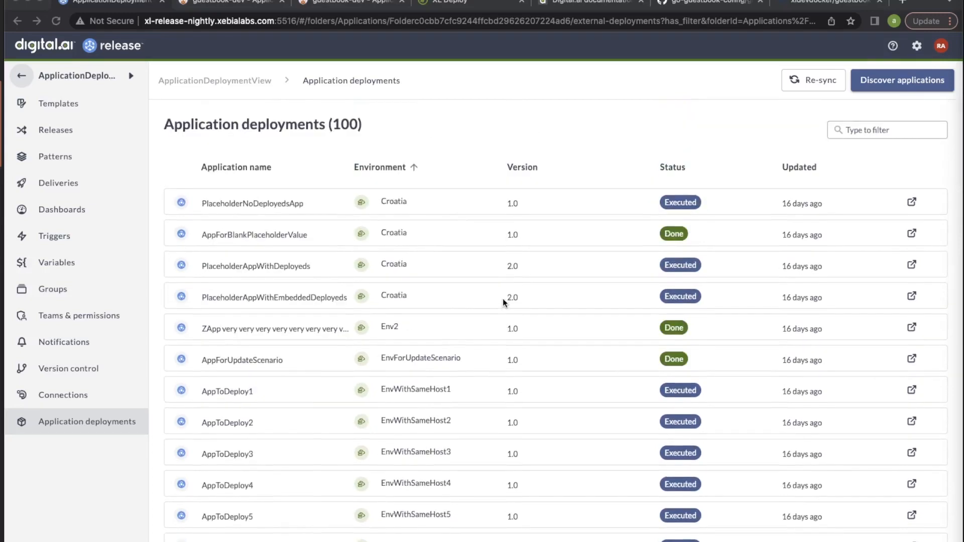